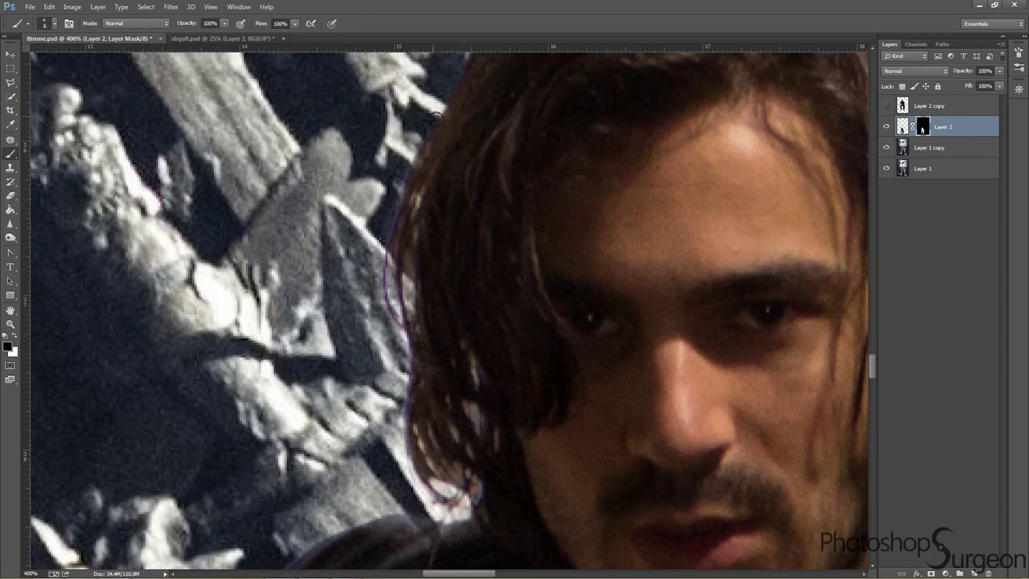
Zoom out to view the man with refined hair edges seated on the throne.
scroll(294, 231, "down", 10)
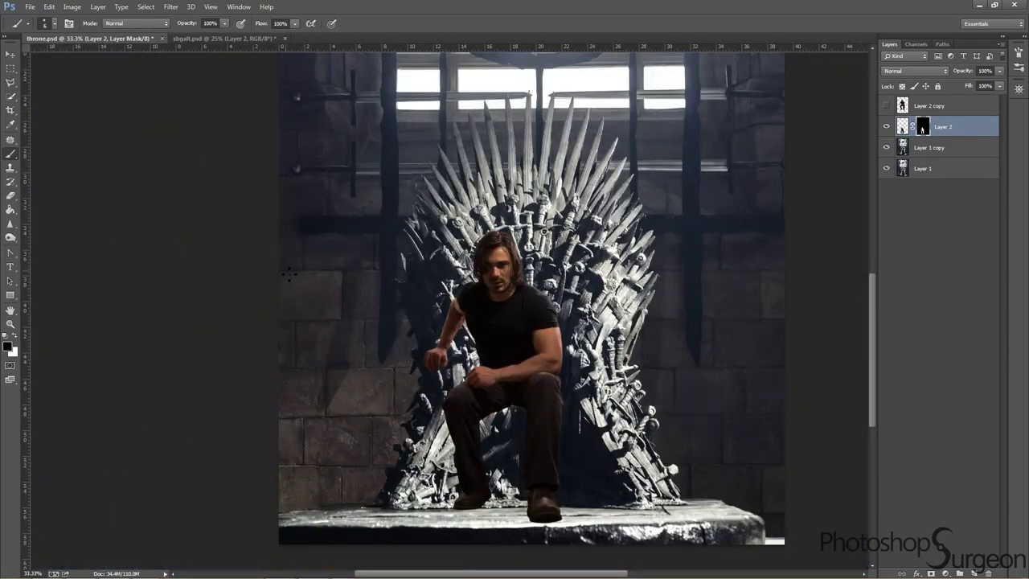
Add Levels and Brightness/Contrast adjustment layers over the whole scene.
left_click(949, 386)
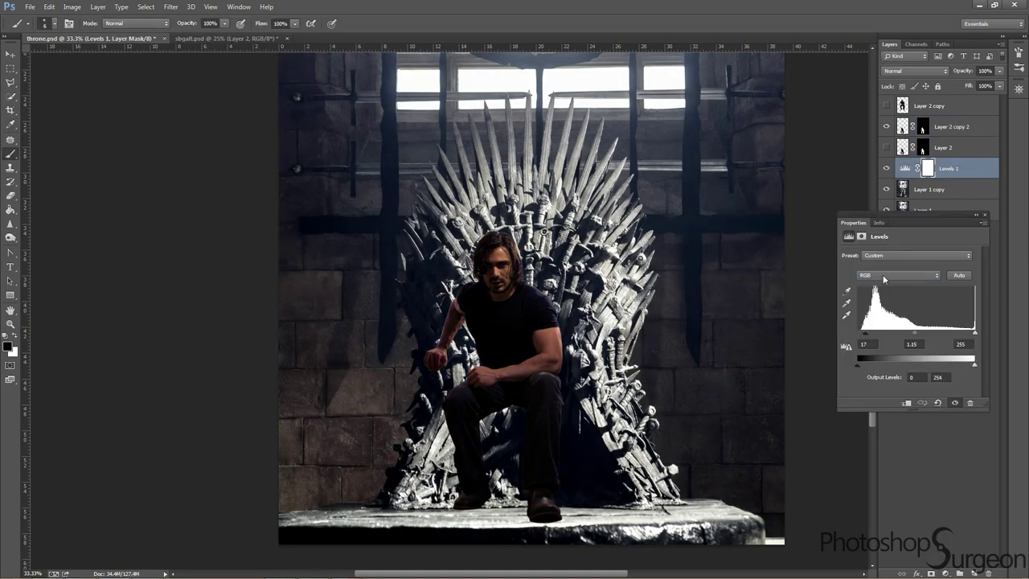
left_click(954, 402)
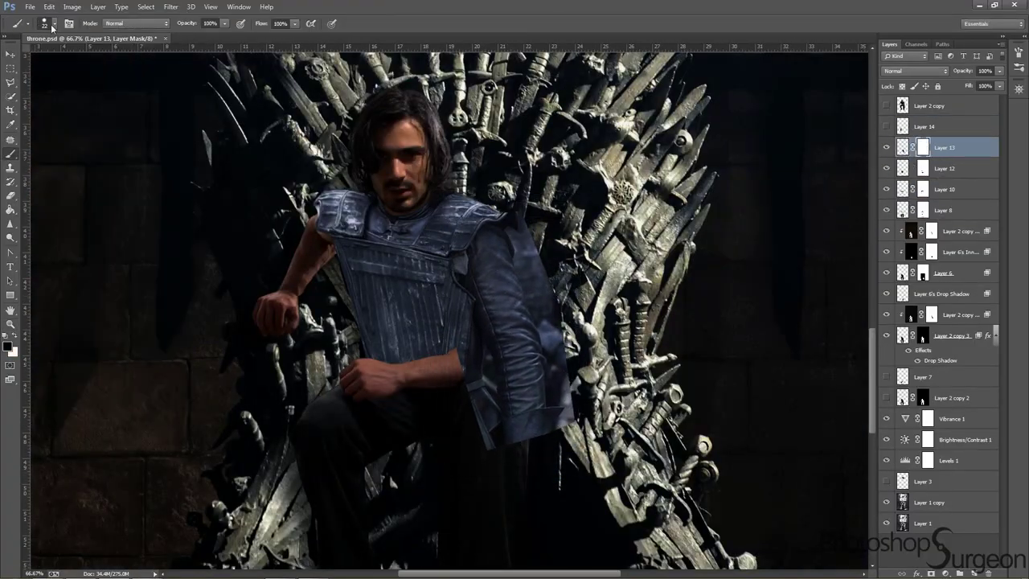
Puppet Warp the sleeve to slim its upper edge, then move Layer 13 below Layer 12.
left_click(49, 7)
left_click(89, 200)
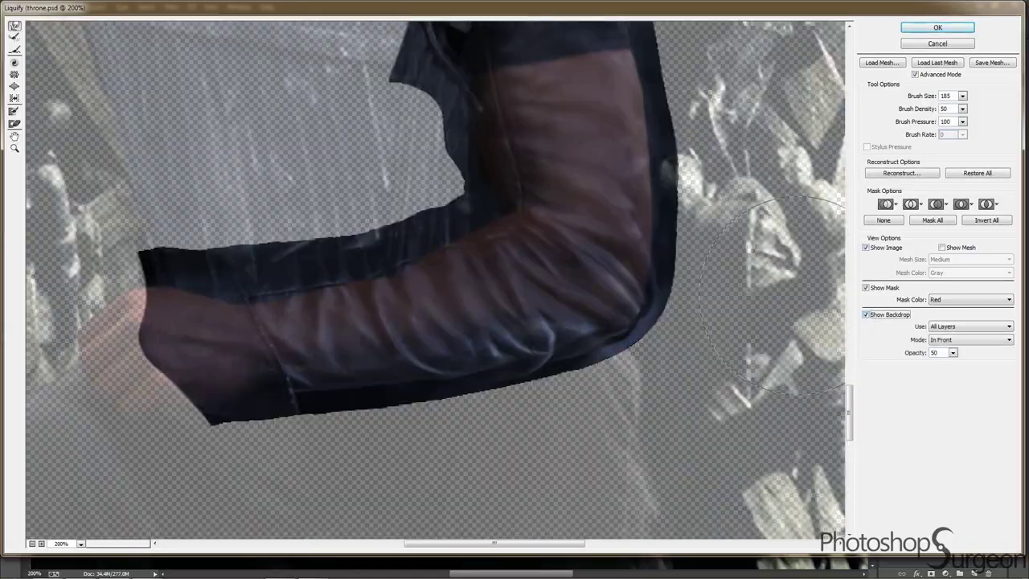
left_click_drag(359, 241, 359, 271)
left_click(957, 28)
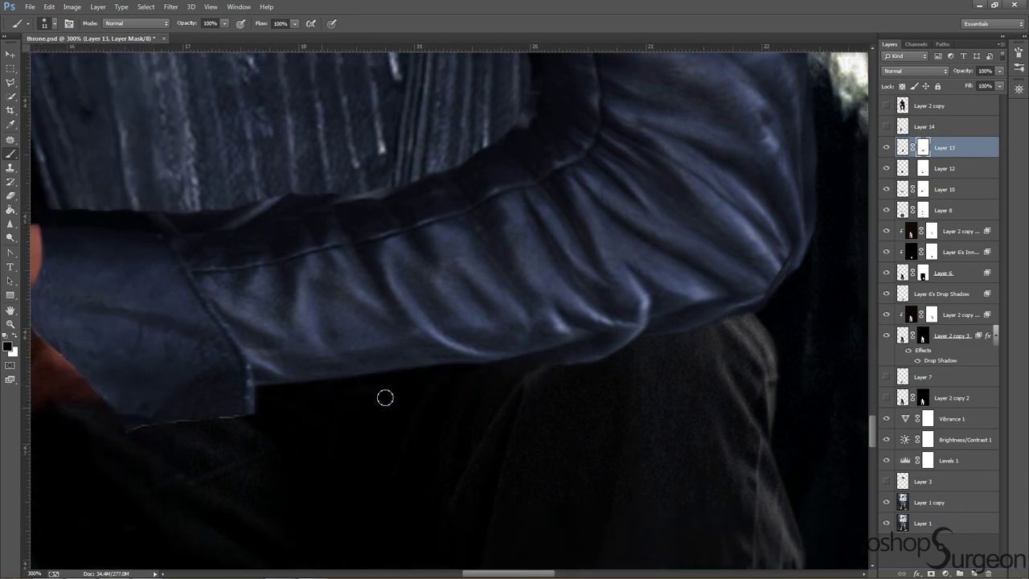
key("ctrl+bracketleft")
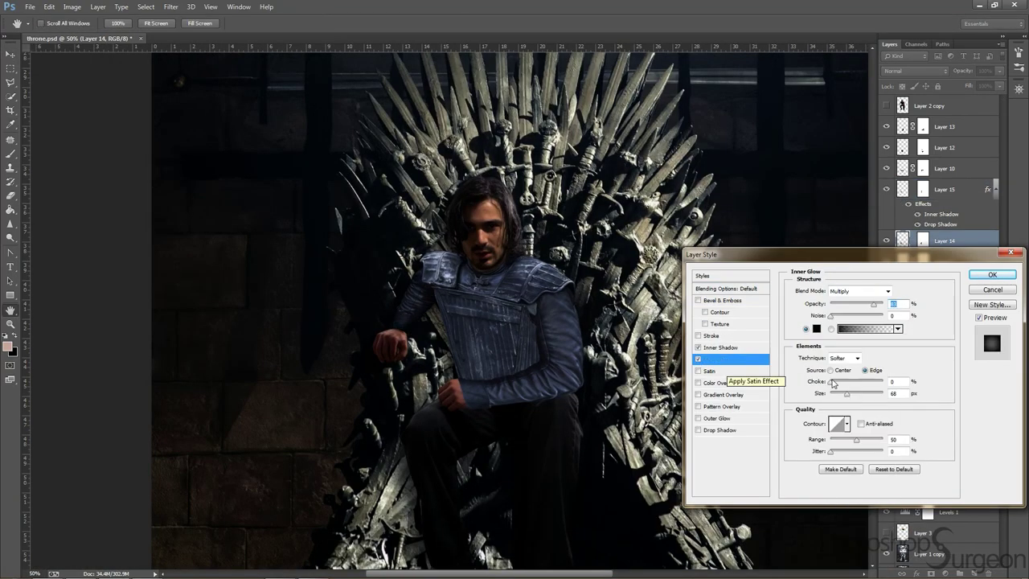
Widen the sleeve's Inner Glow size to 133 px.
left_click_drag(846, 393, 860, 393)
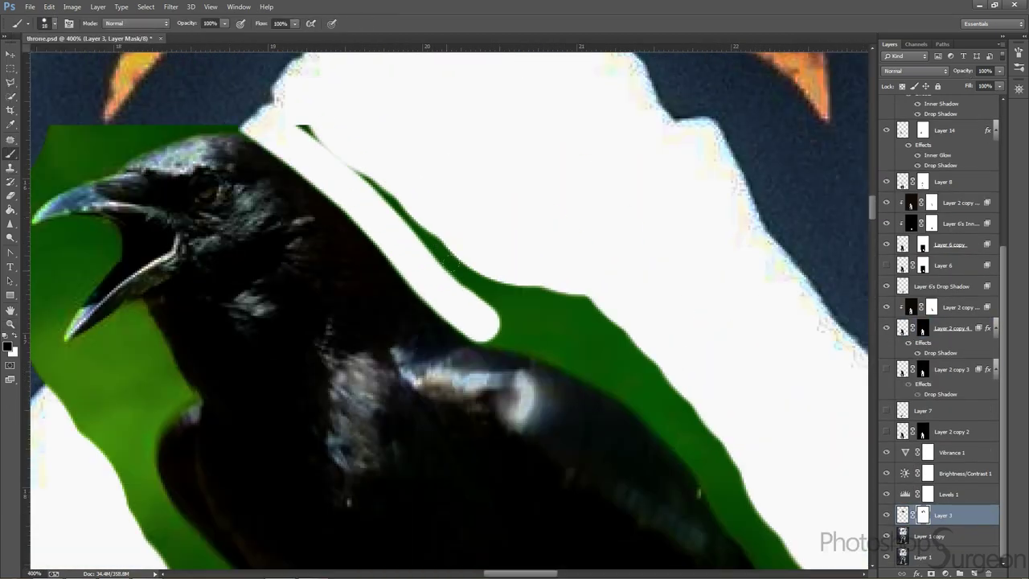
Zoom in on the raven and paint its mask to reveal the leg.
scroll(459, 276, "down", 10)
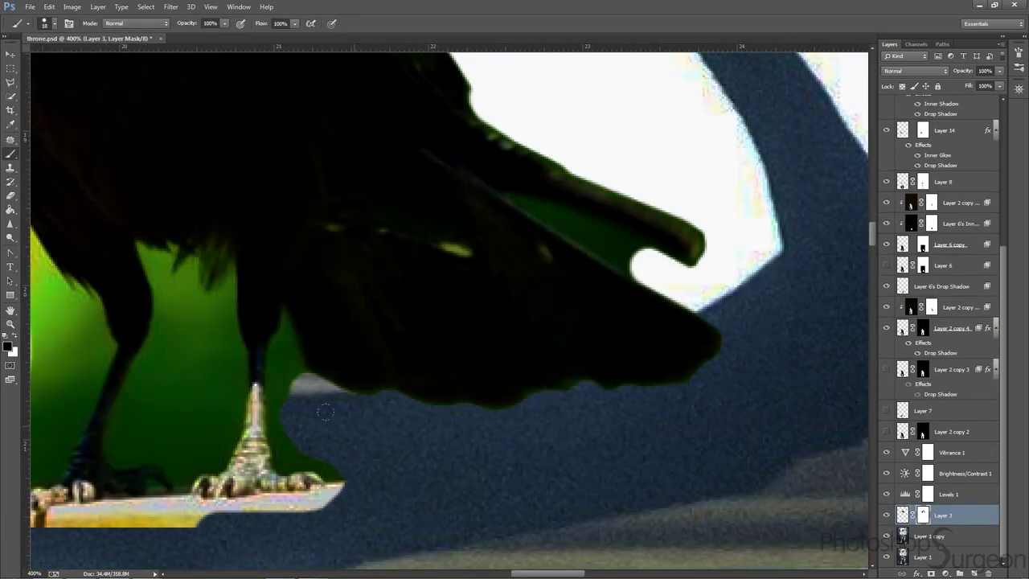
scroll(324, 412, "up", 10)
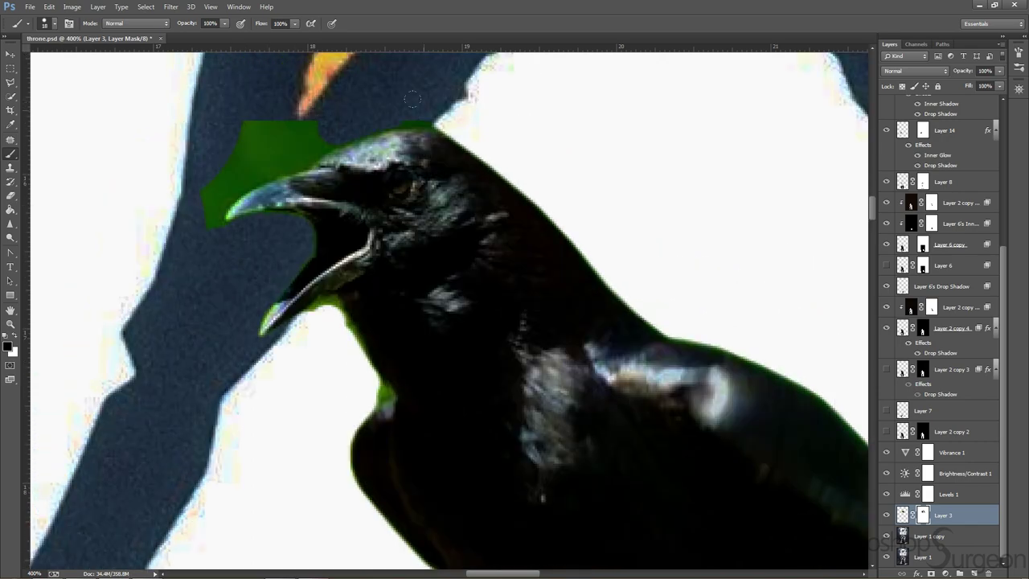
scroll(362, 360, "down", 10)
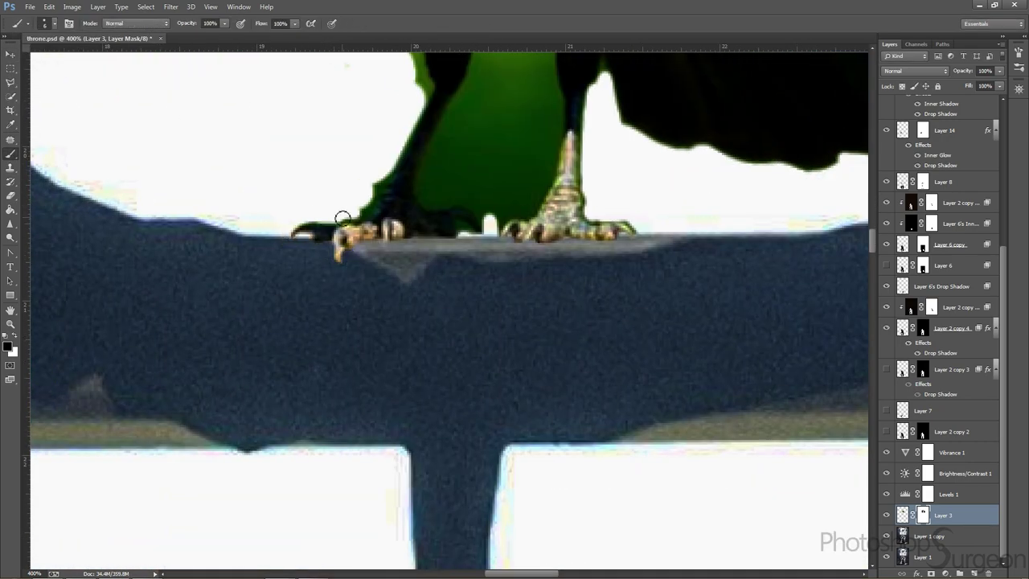
scroll(344, 223, "down", 1)
left_click_drag(330, 224, 290, 397)
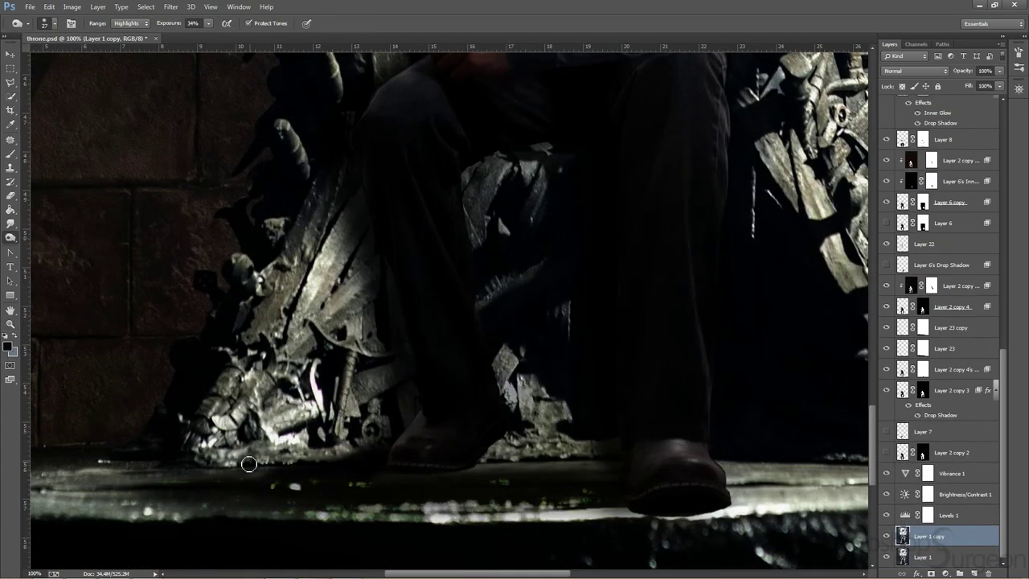
Zoom out and hide Layer 1 copy to compare the brightened throne base.
key("ctrl+minus")
left_click(888, 536)
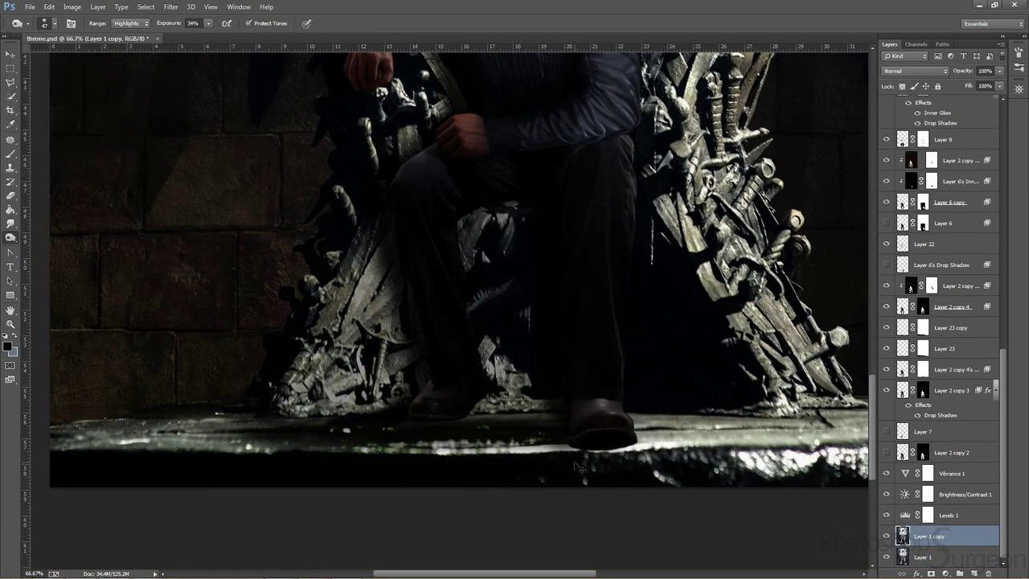